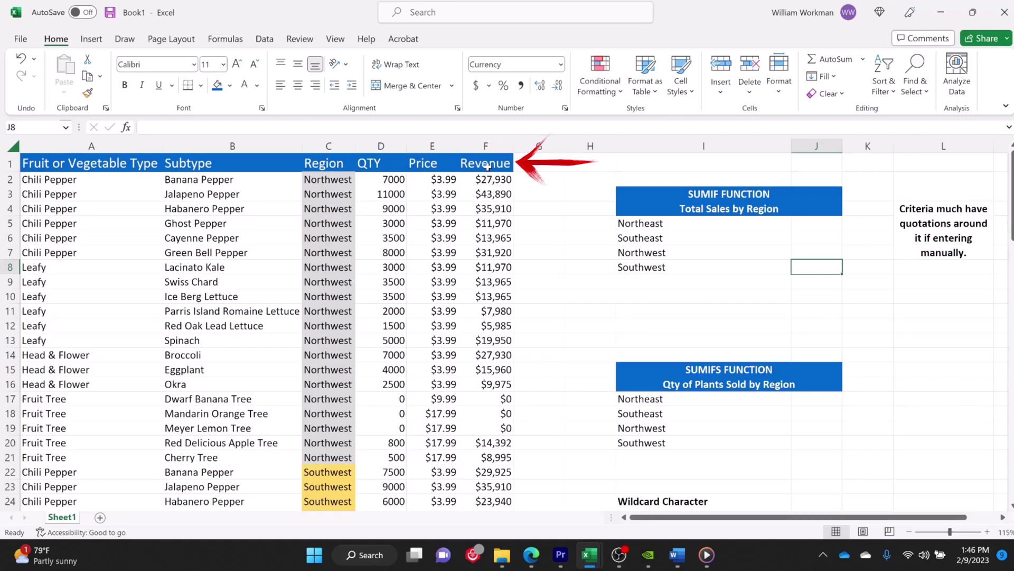
Select the Northeast total cell J5 and search Insert Function for 'sum' to list SUMIF and SUMIFS
key("Left")
key("Down")
key("Down")
key("Down")
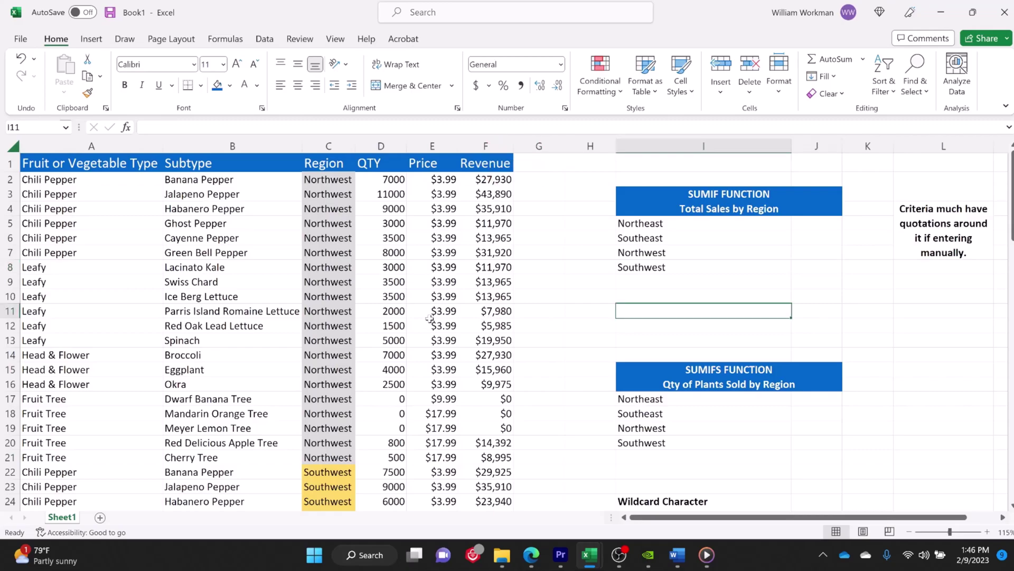
scroll(484, 275, "down", 10)
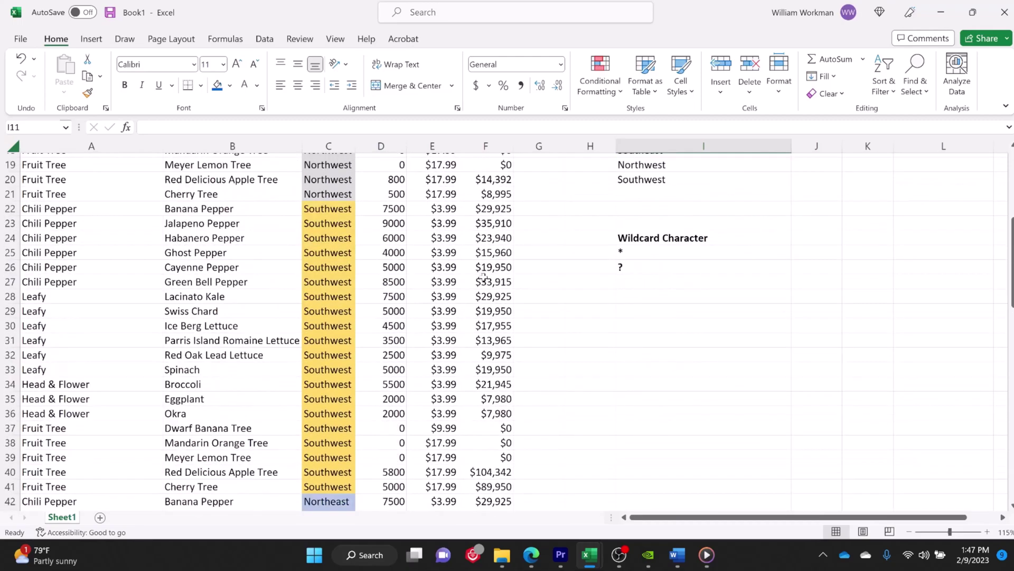
scroll(482, 283, "down", 2)
scroll(500, 216, "down", 1)
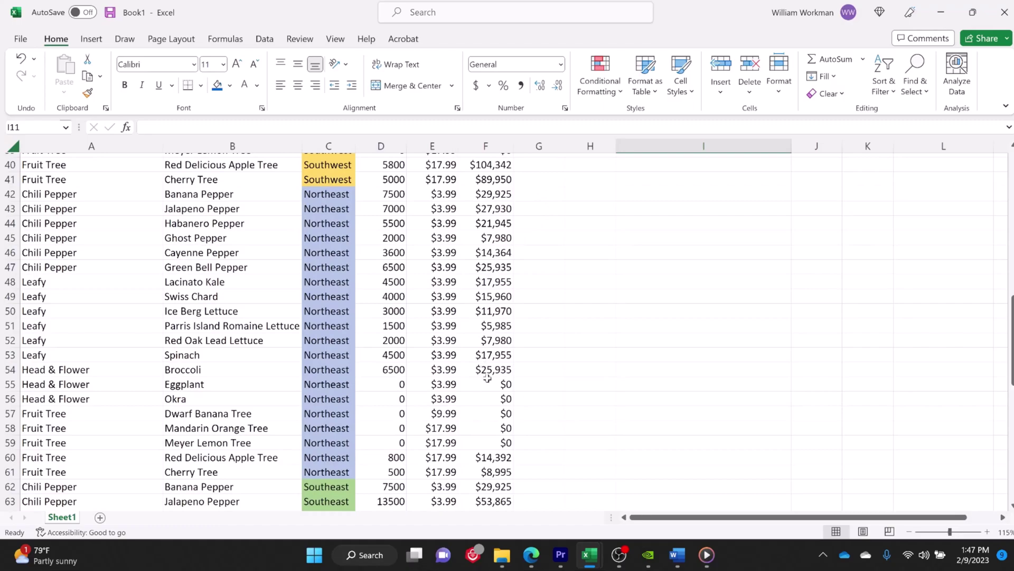
scroll(468, 277, "up", 13)
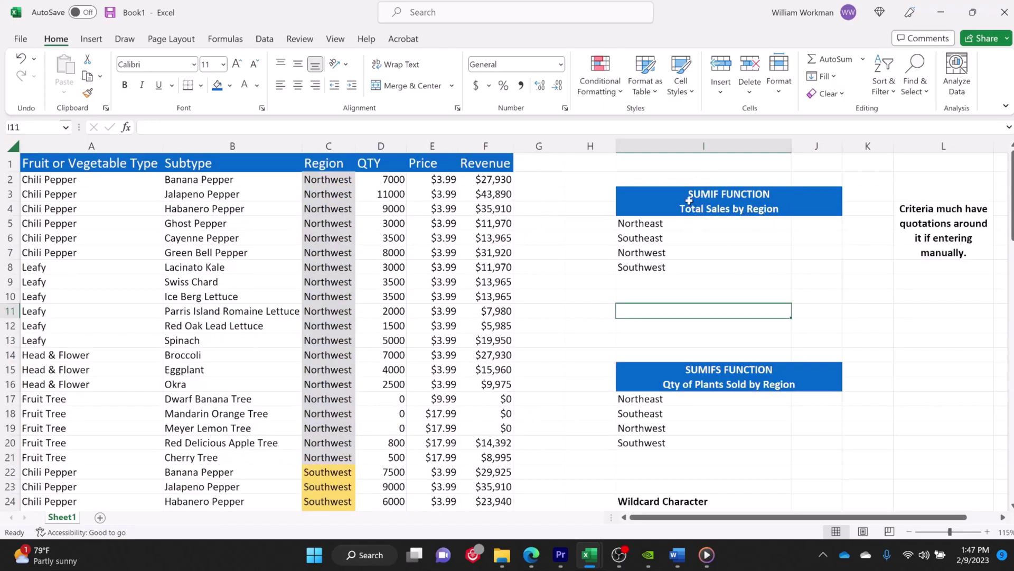
left_click(807, 224)
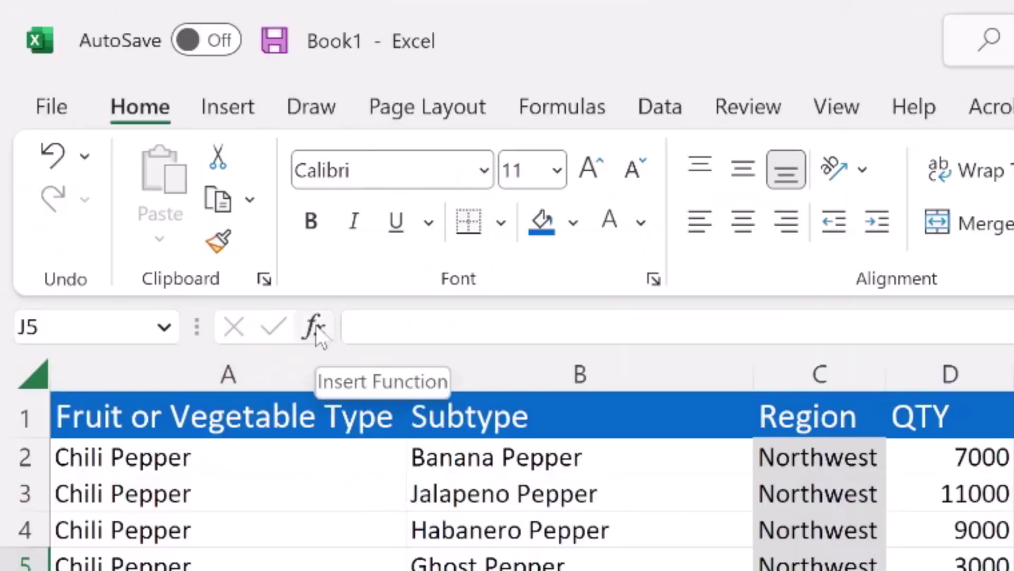
left_click(315, 328)
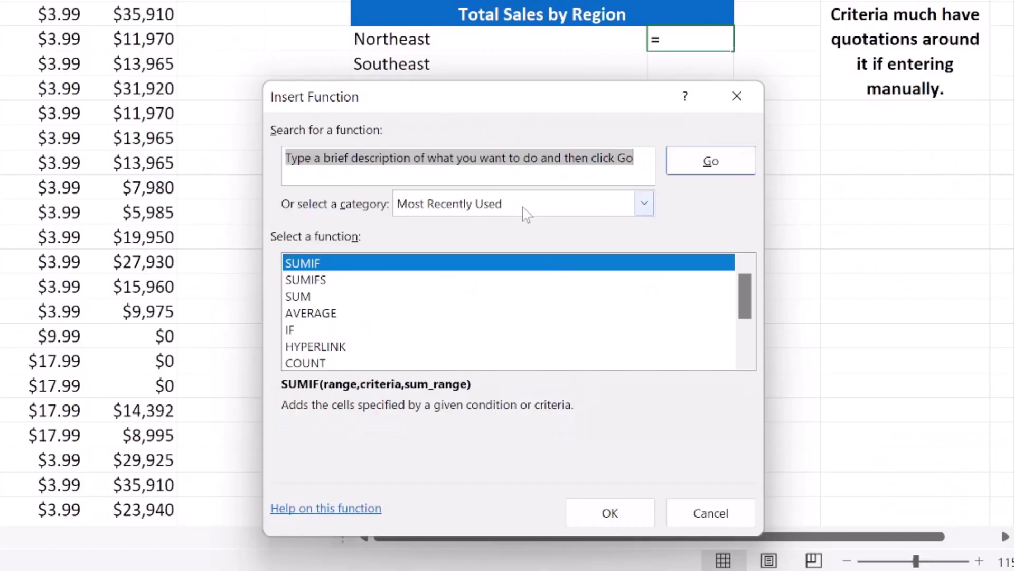
type("sumif")
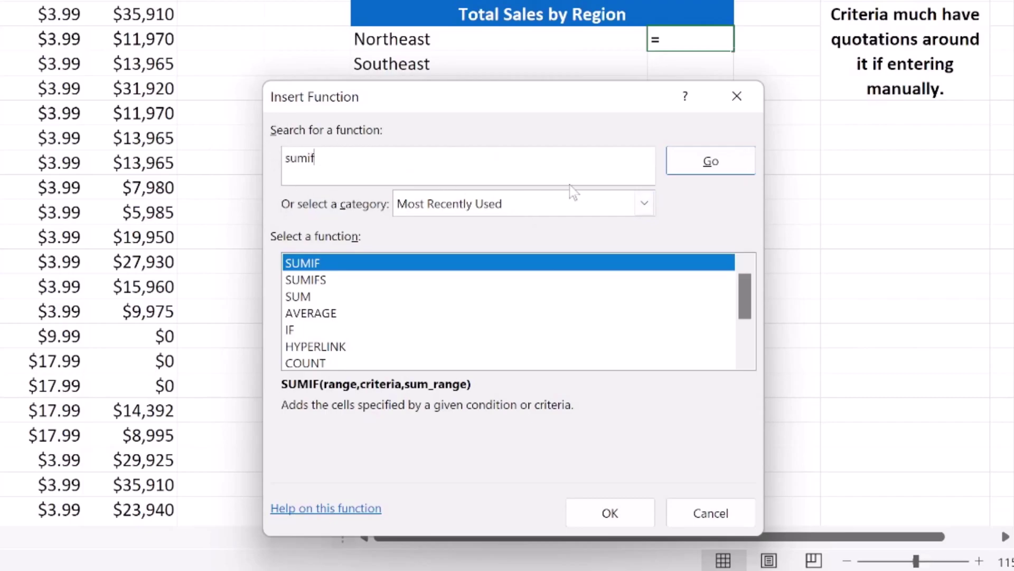
left_click(740, 173)
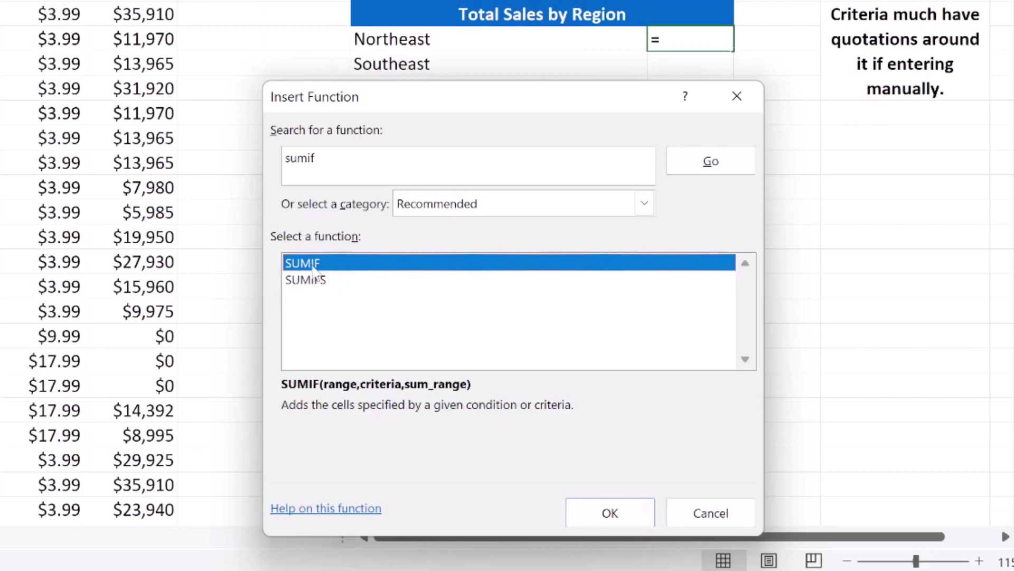
Choose SUMIF and set its Range to the Region column C:C
left_click(603, 515)
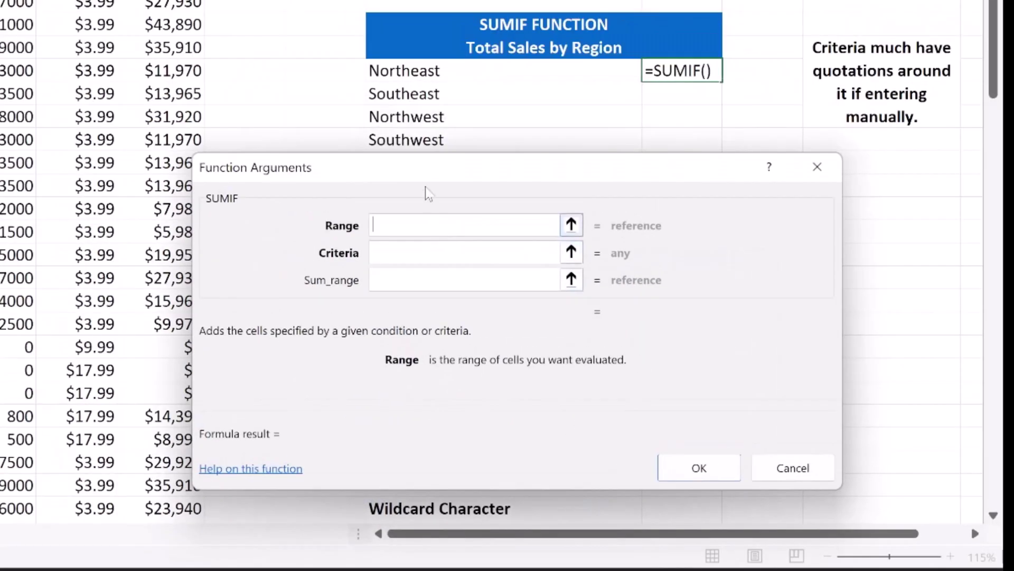
left_click_drag(435, 174, 528, 188)
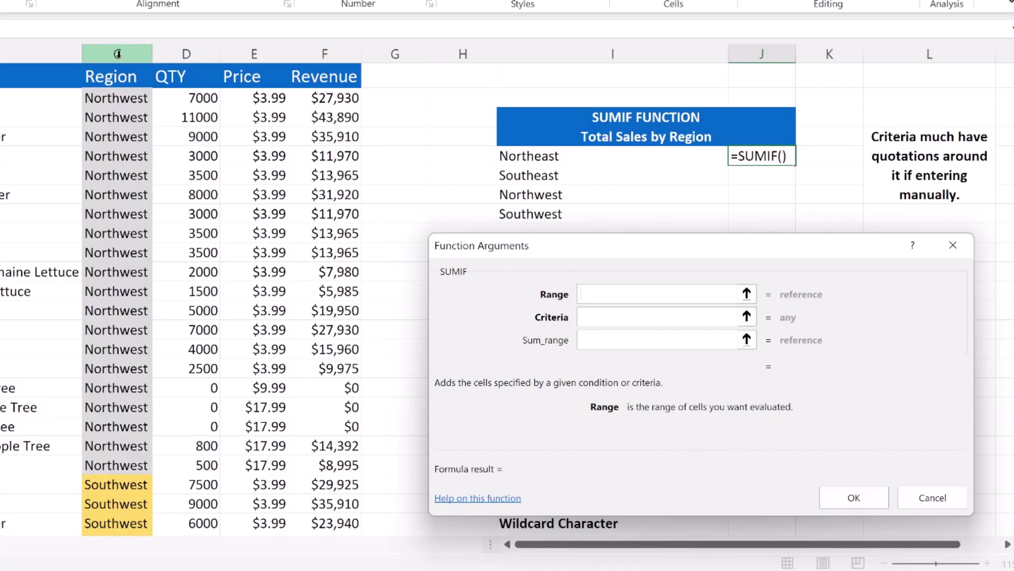
left_click(117, 53)
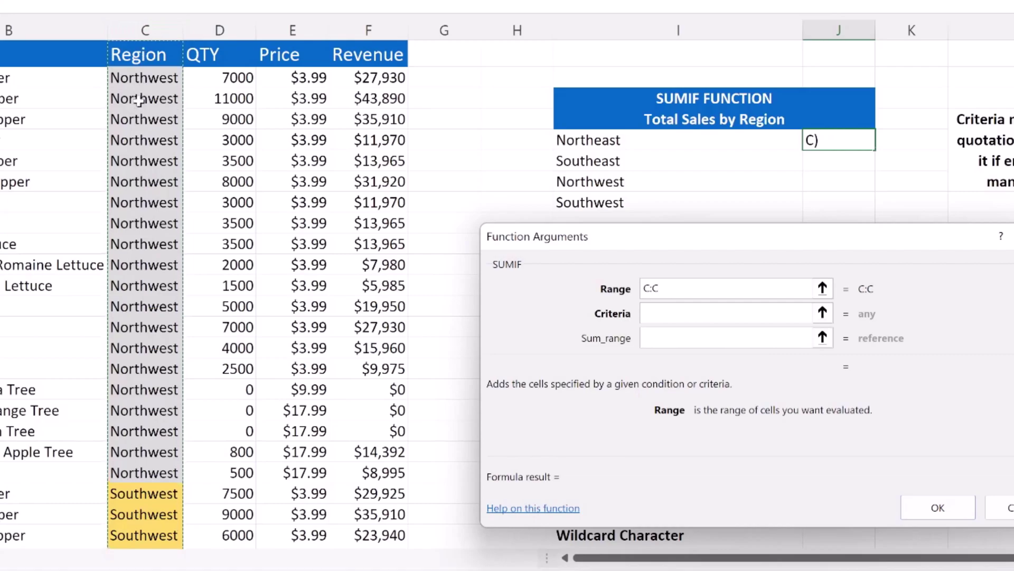
Set Criteria to "Northeast" and Sum_range to Revenue column F:F, previewing $255,206
left_click(654, 313)
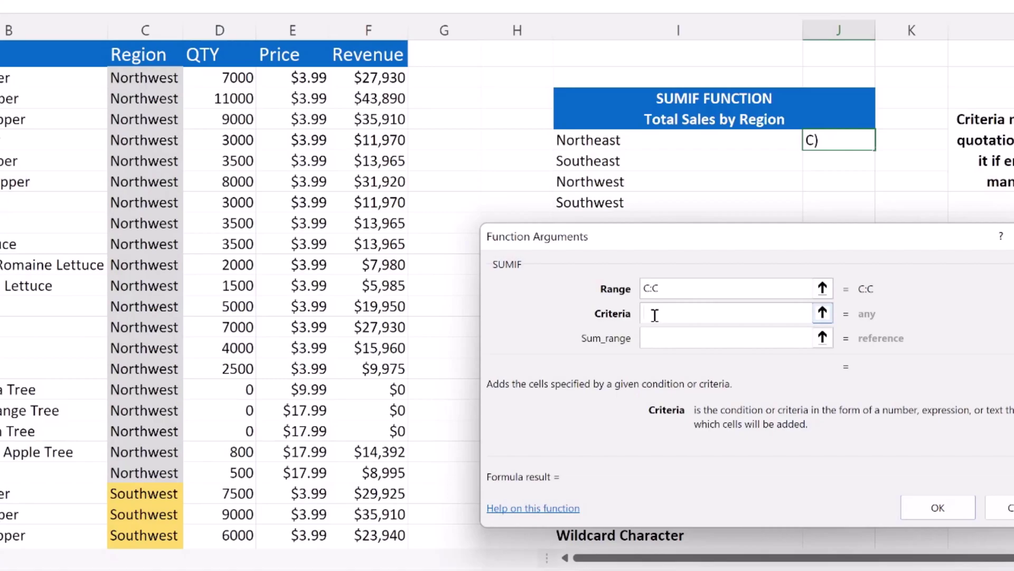
type("Northeast")
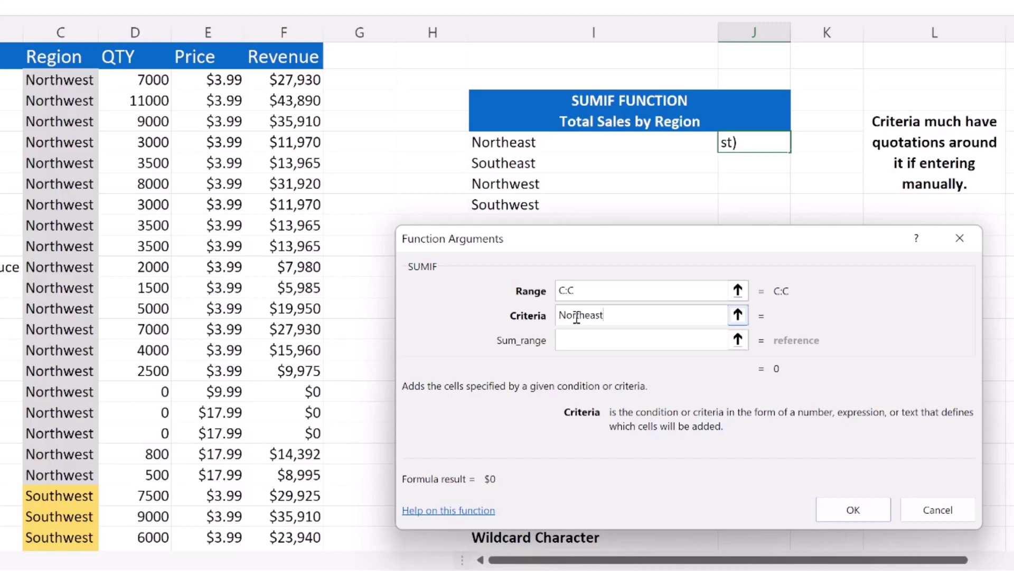
left_click(581, 336)
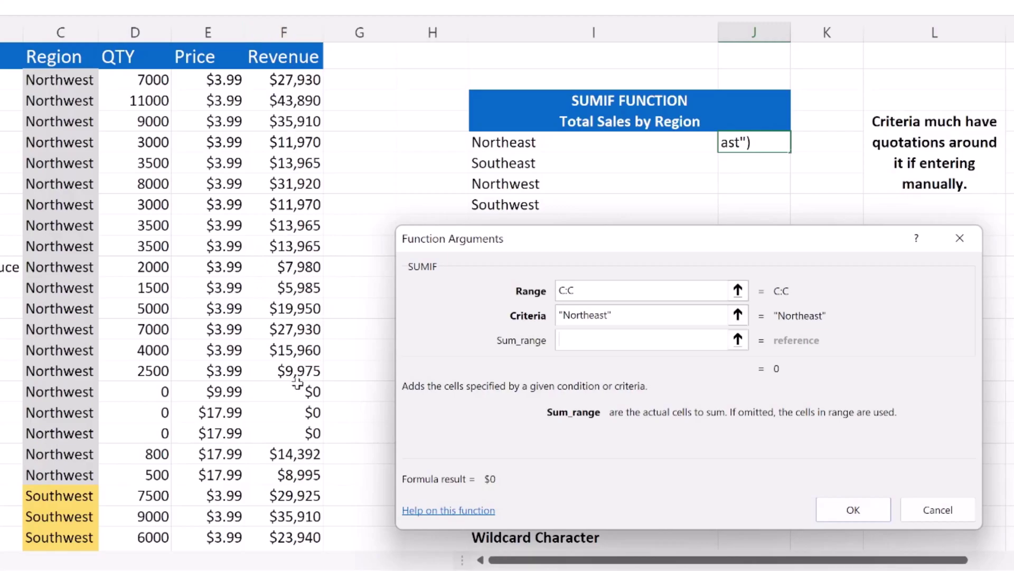
left_click(293, 28)
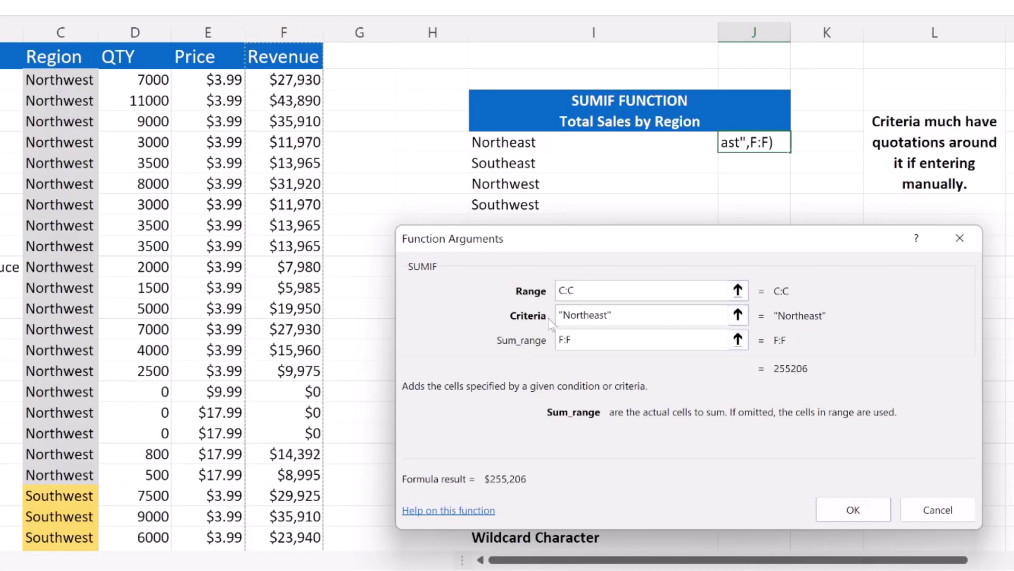
left_click(523, 319)
Enter the Northeast SUMIF ($255,206), then start Insert Function from the Formulas tab for Southeast cell J6
left_click(851, 510)
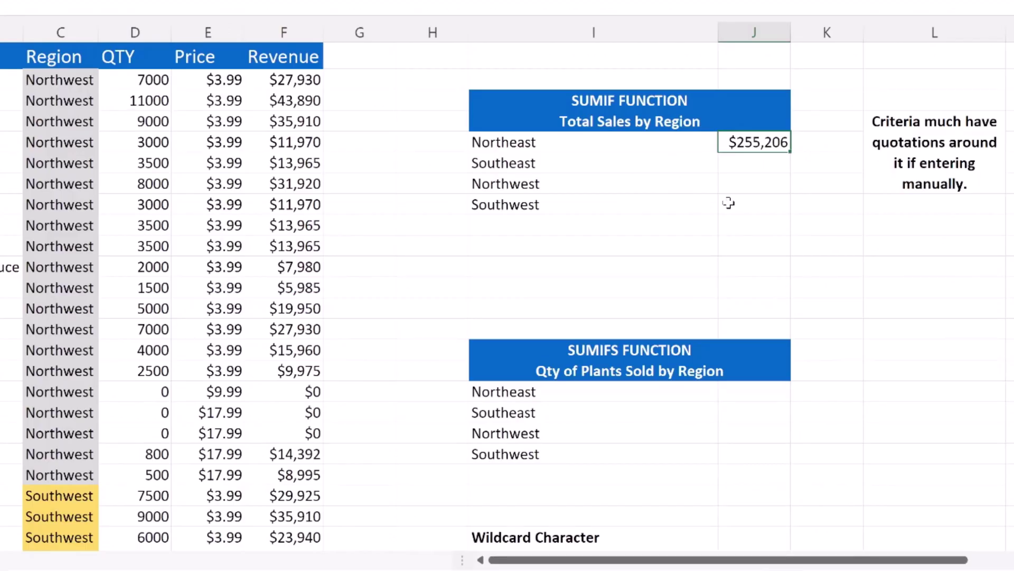
left_click(749, 162)
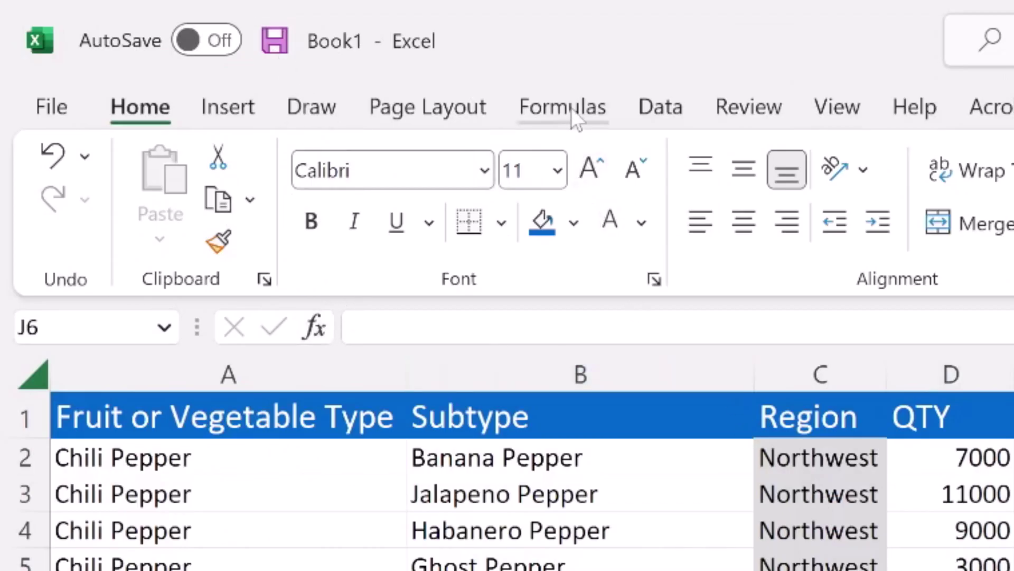
left_click(579, 108)
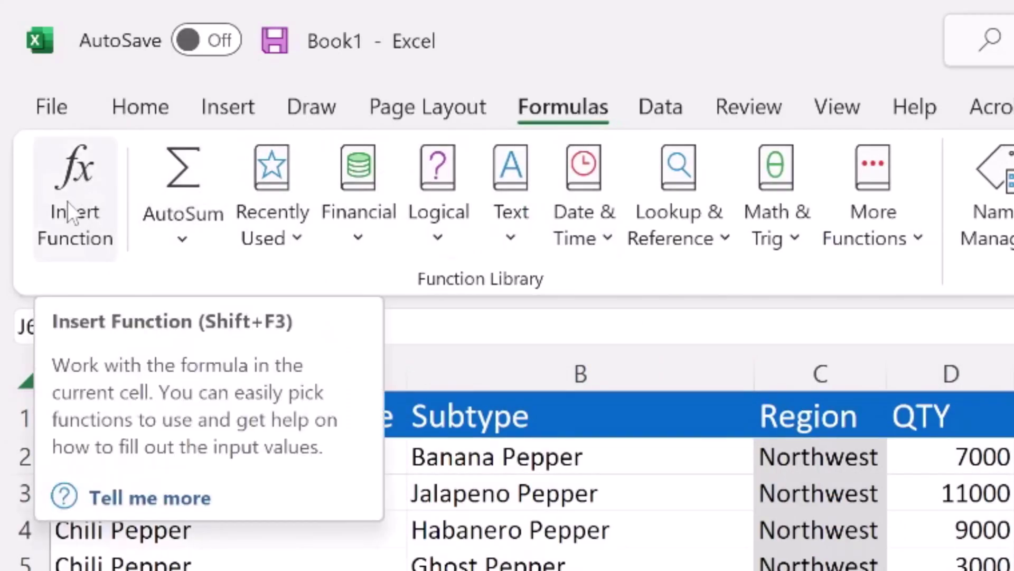
left_click(71, 214)
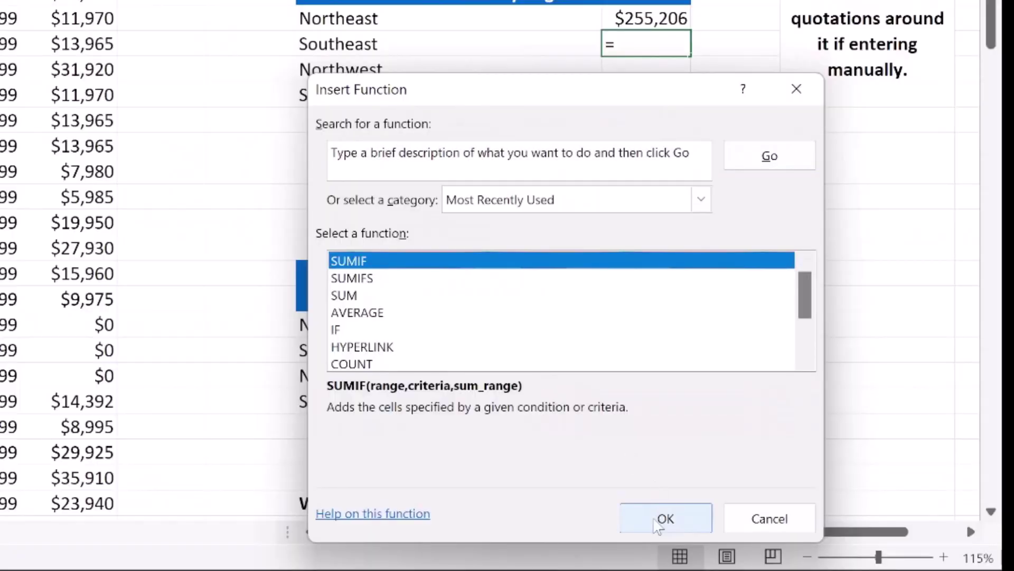
Enter =SUMIF(C:C,"Southeast",F:F) for the Southeast total, giving $671,940
left_click(665, 518)
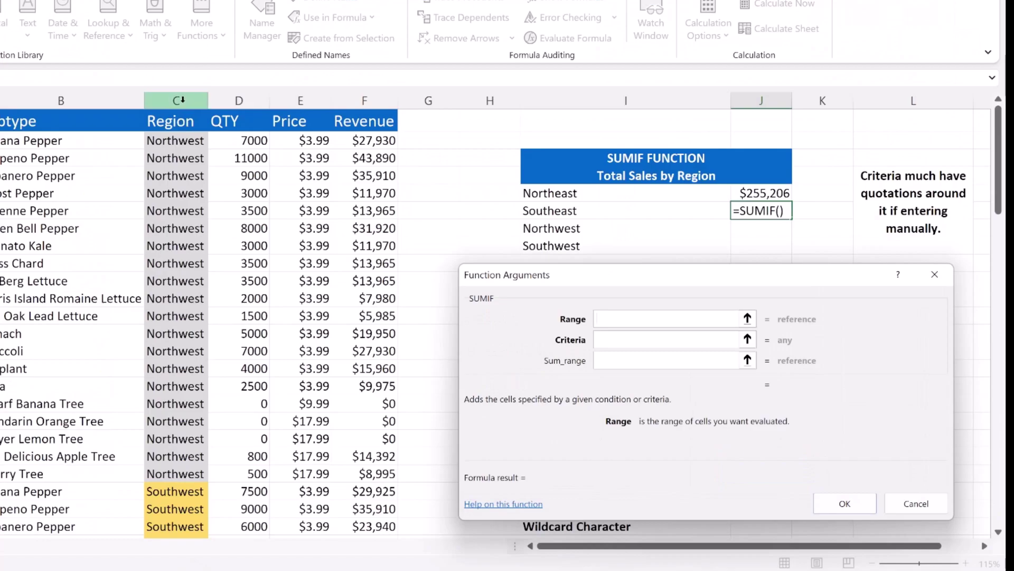
left_click(180, 99)
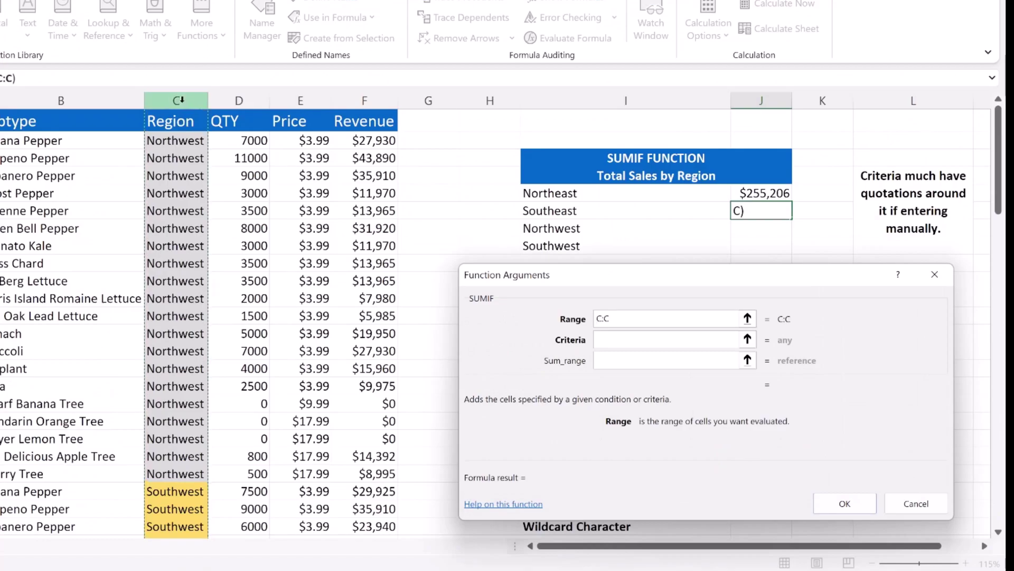
left_click(668, 343)
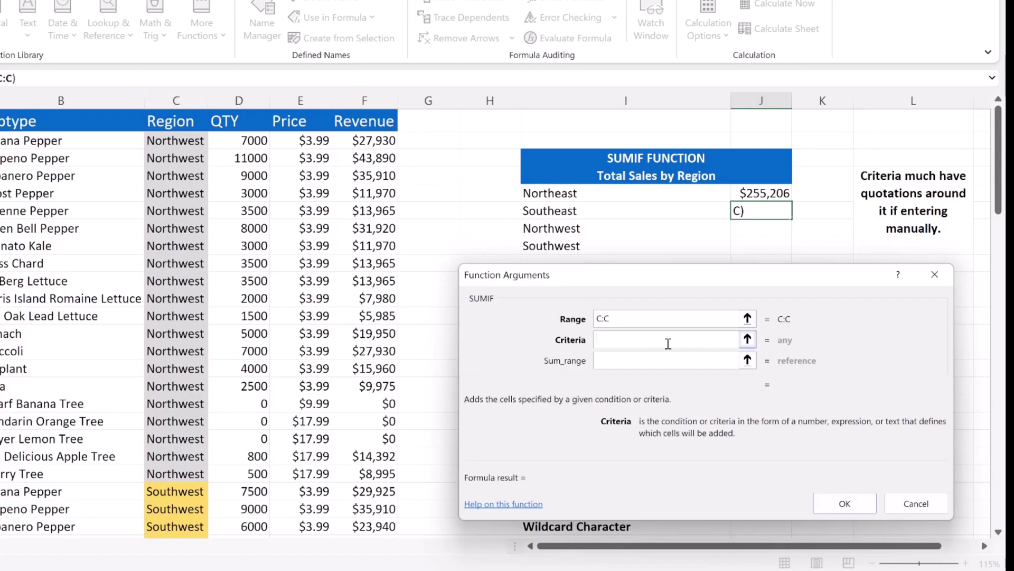
type("Southeast")
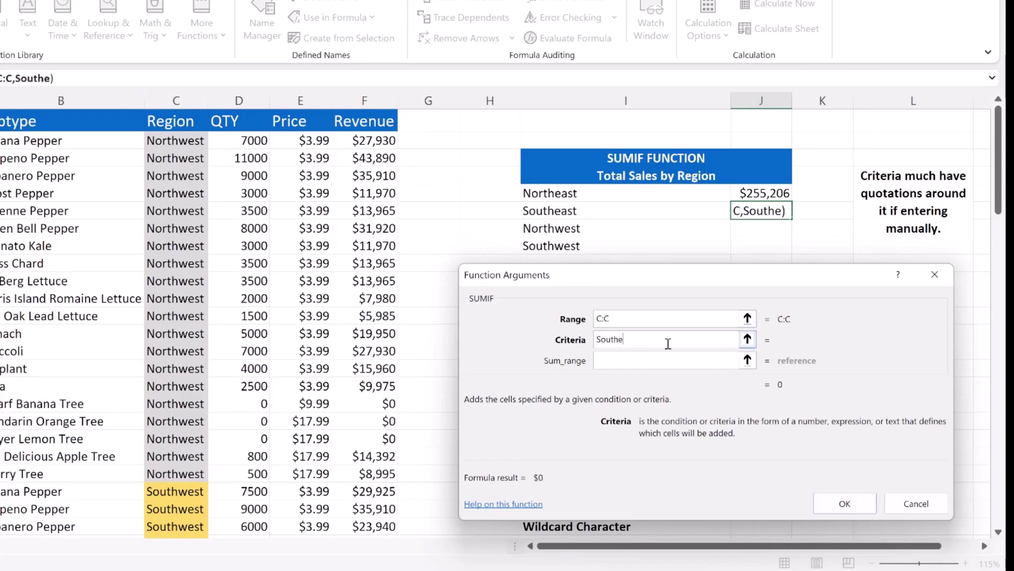
left_click(661, 361)
left_click(388, 103)
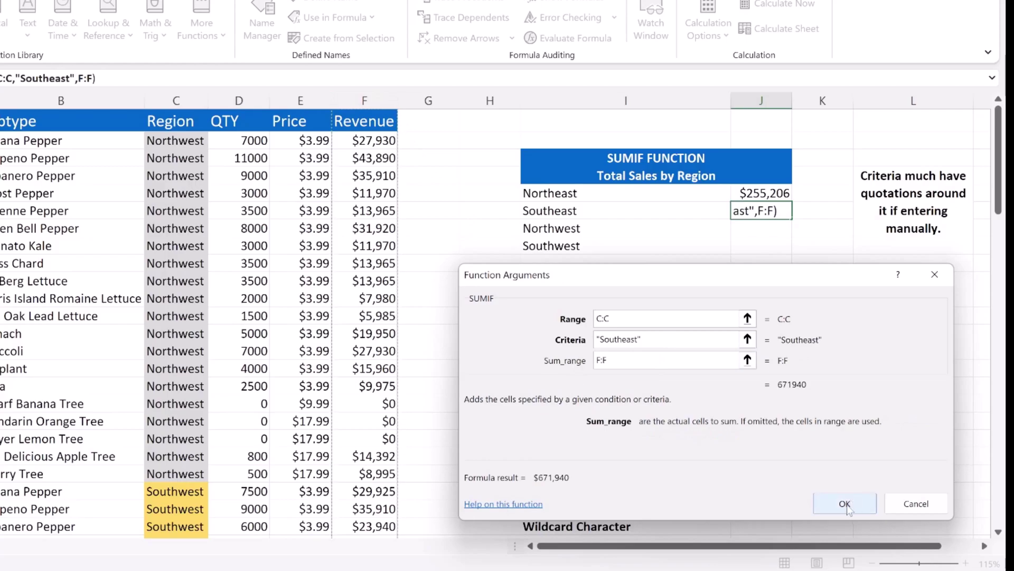
left_click(846, 502)
Check the Southeast formula's contents and select the Northwest total cell J7
left_click(769, 269)
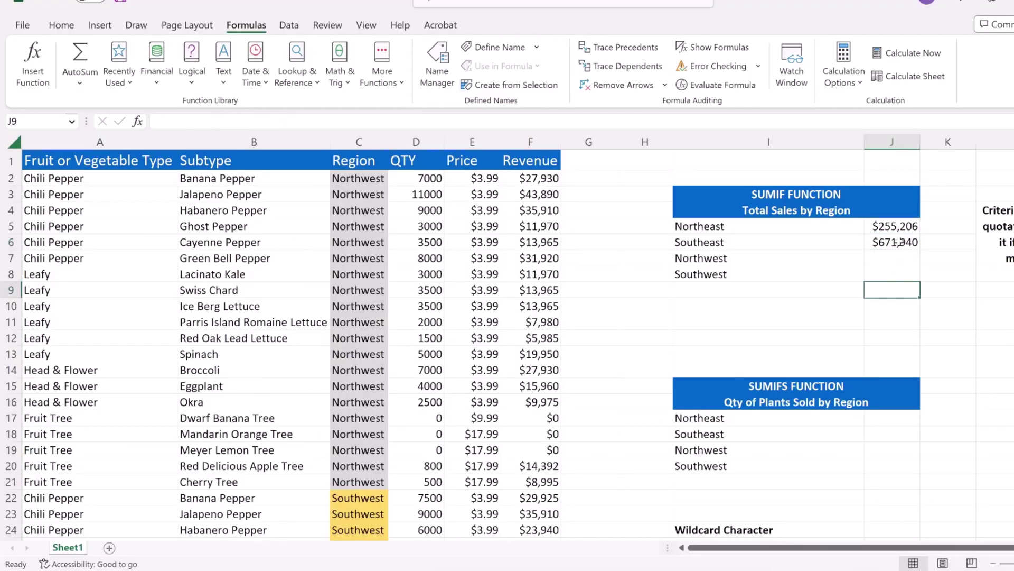
left_click(769, 210)
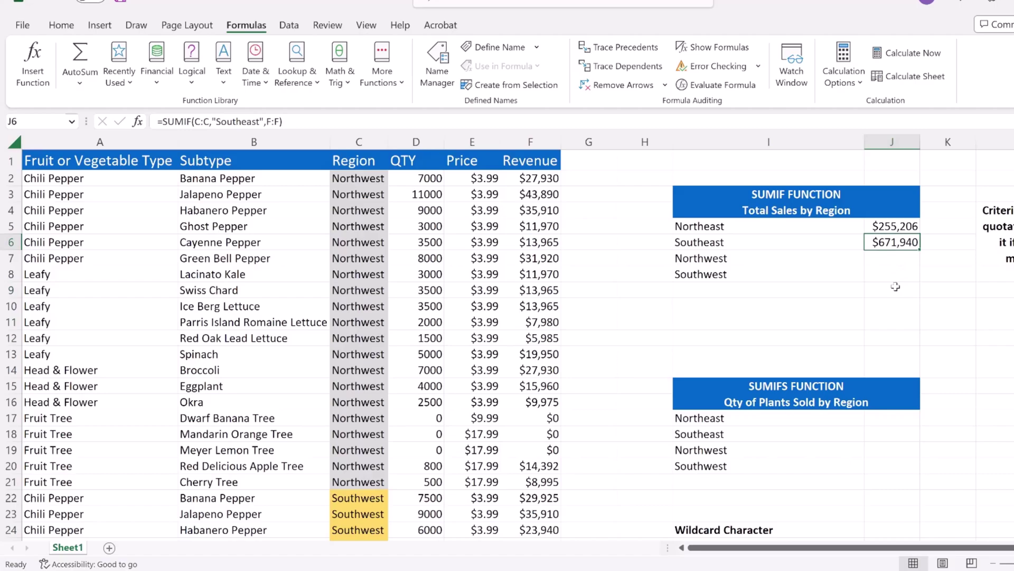
left_click(894, 271)
left_click(893, 257)
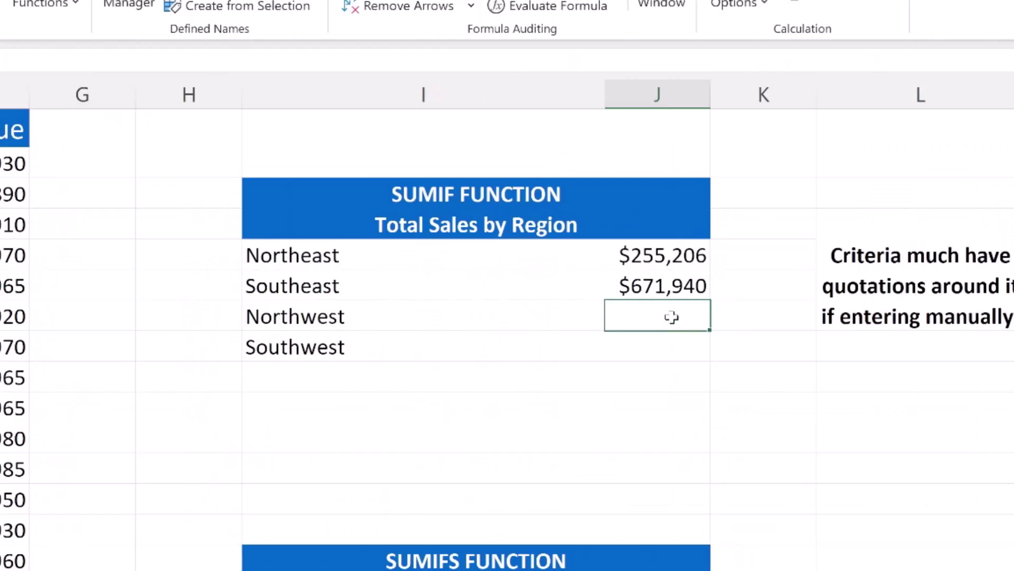
In J7, type =sumif(C:C,"Northwest", and reference Revenue column F as the sum range
double_click(900, 258)
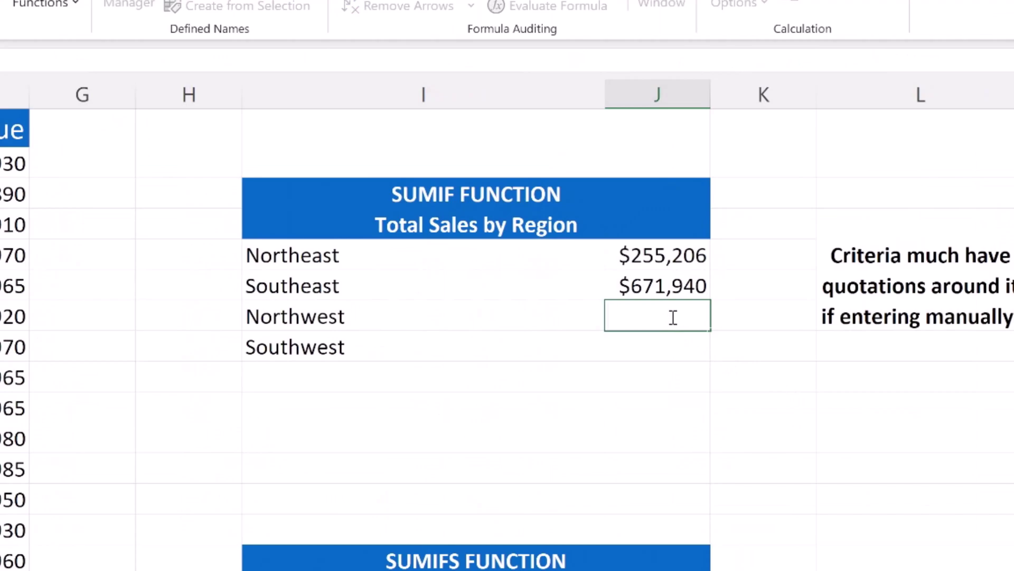
type("=sumif")
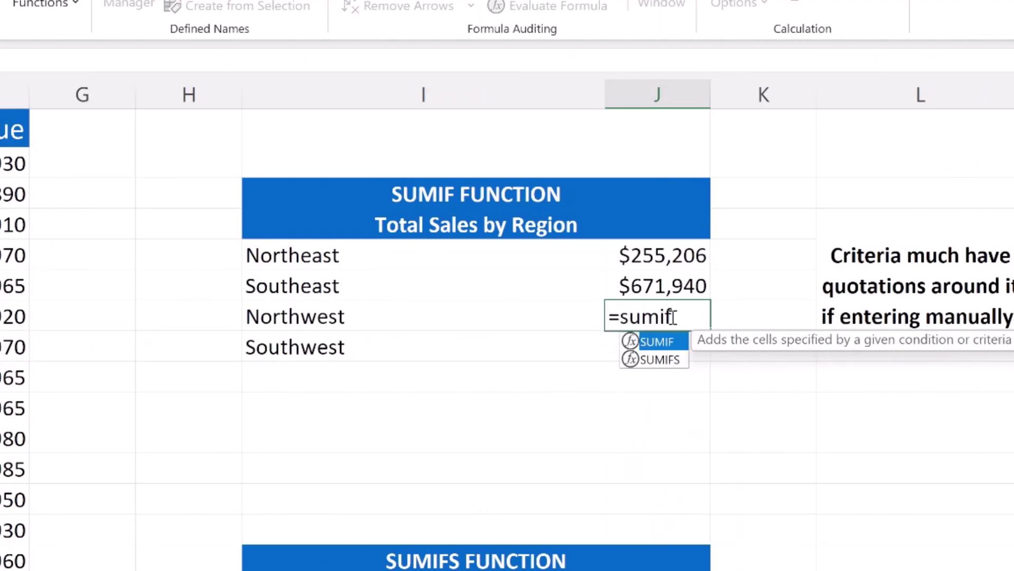
type("(")
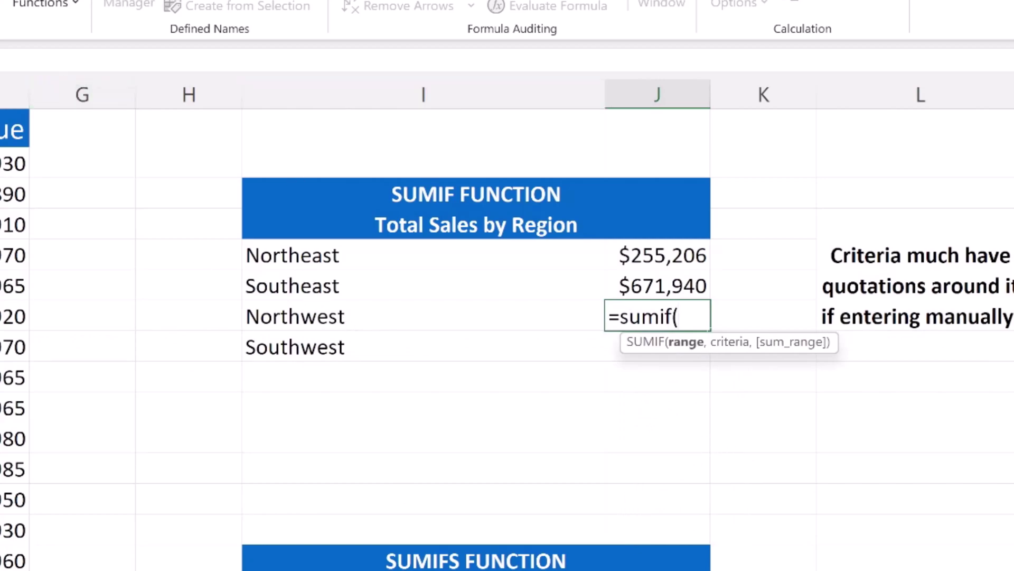
type("C:C,")
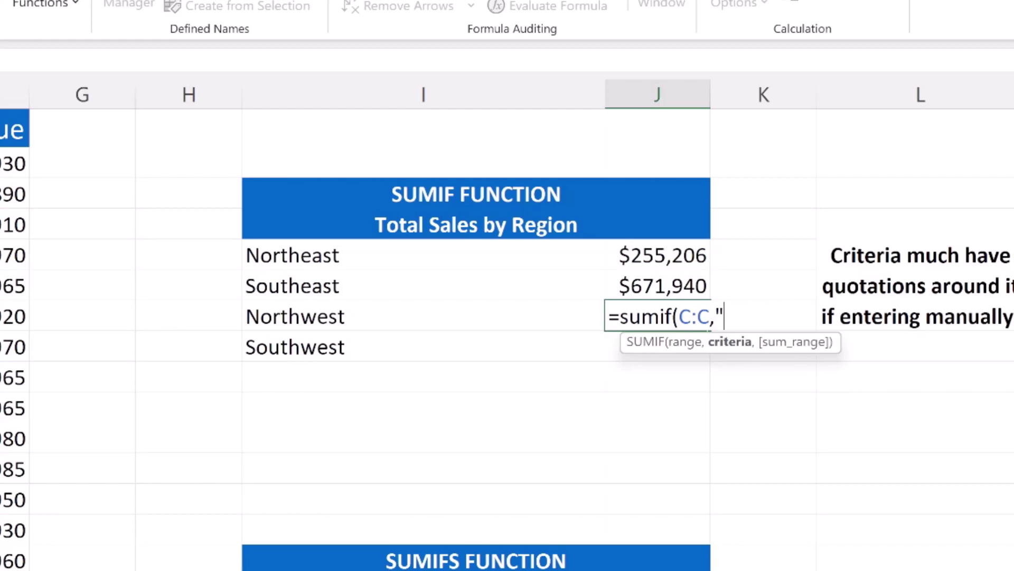
type("Northwest\"")
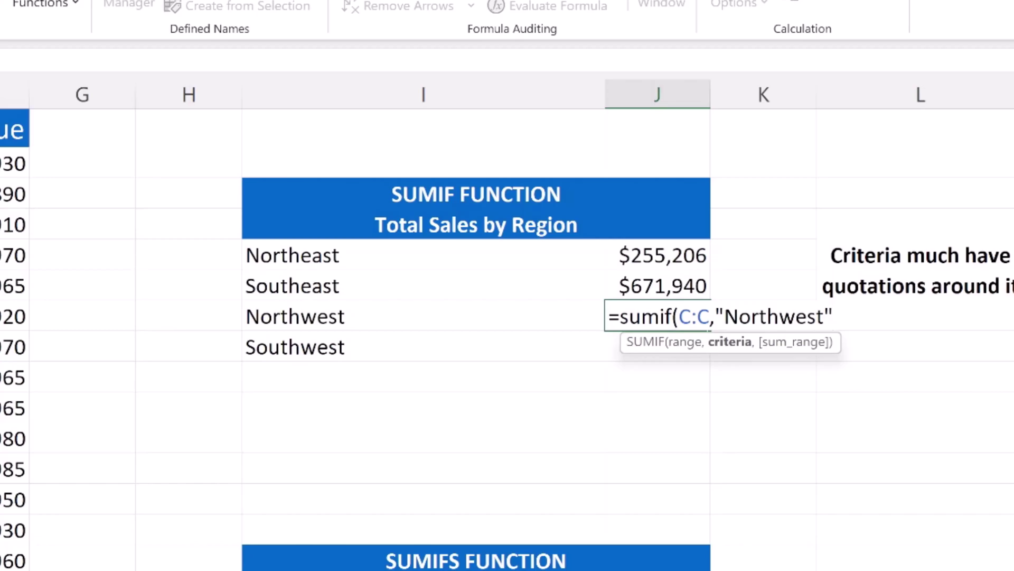
type(",")
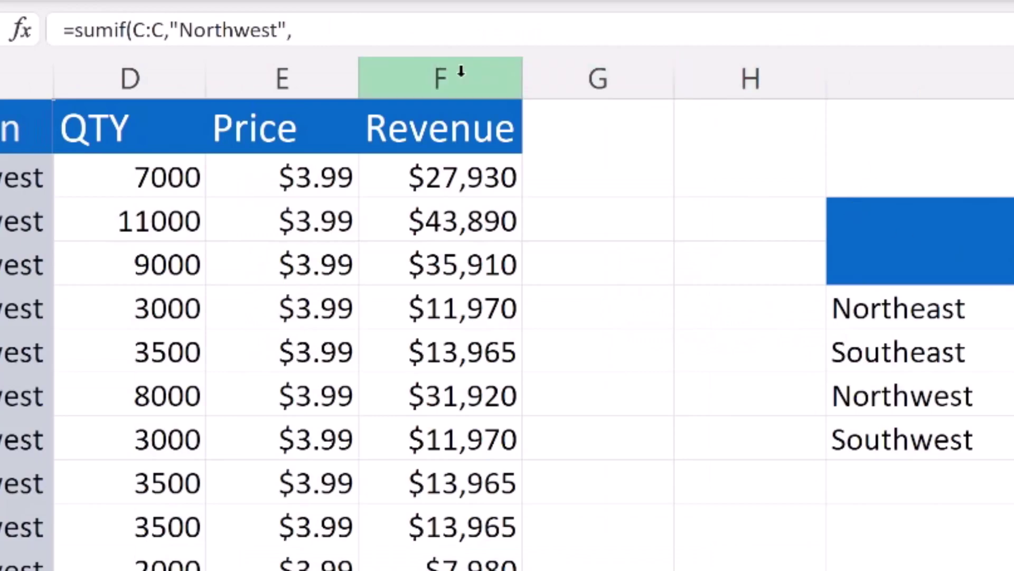
left_click(446, 79)
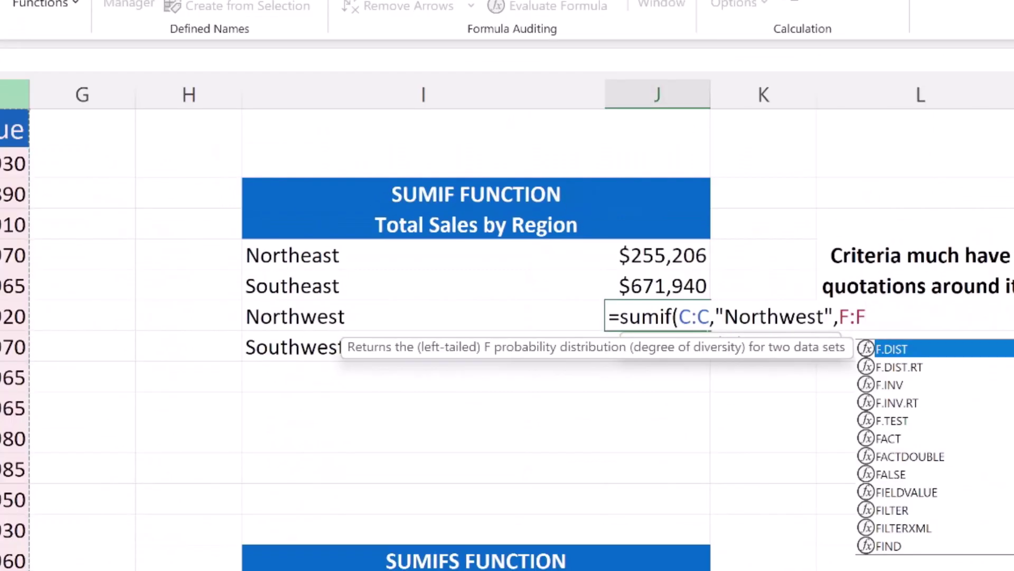
Close and commit the Northwest SUMIF formula, showing $316,652
type(")")
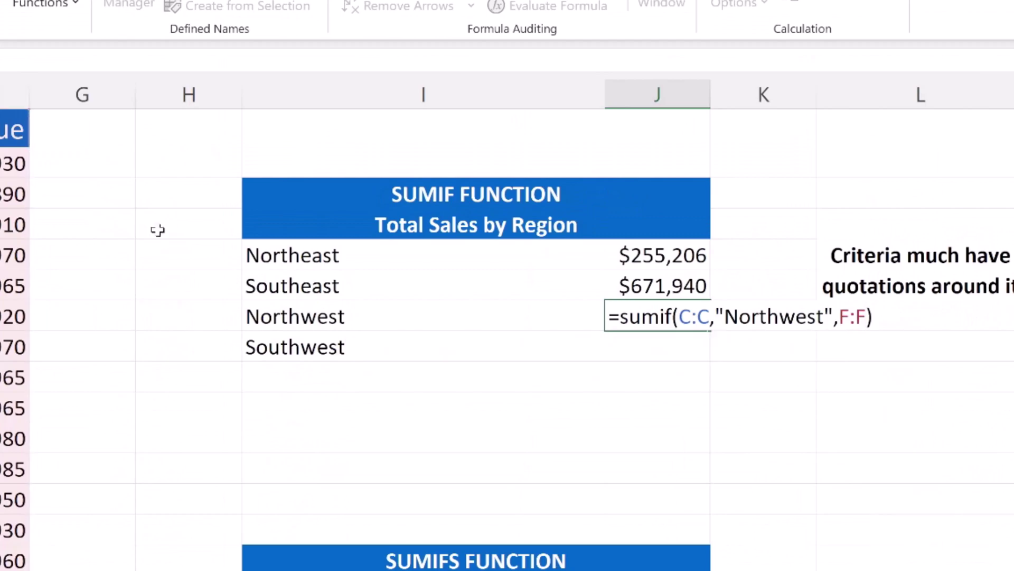
key("Return")
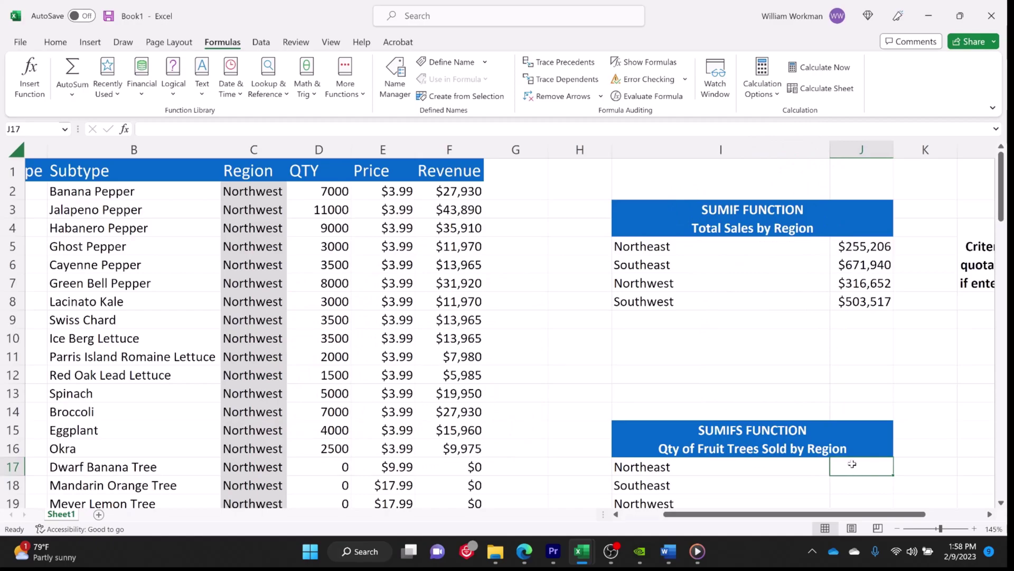
Insert SUMIFS for the fruit-tree quantity cell J17 with Sum_range set to the QTY column D:D
left_click(30, 74)
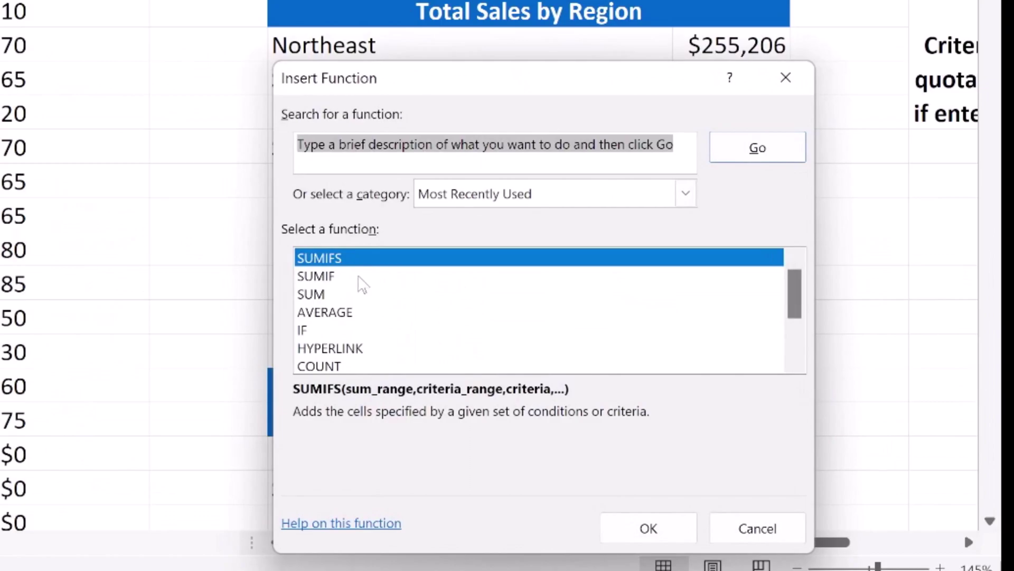
left_click(356, 258)
left_click(631, 530)
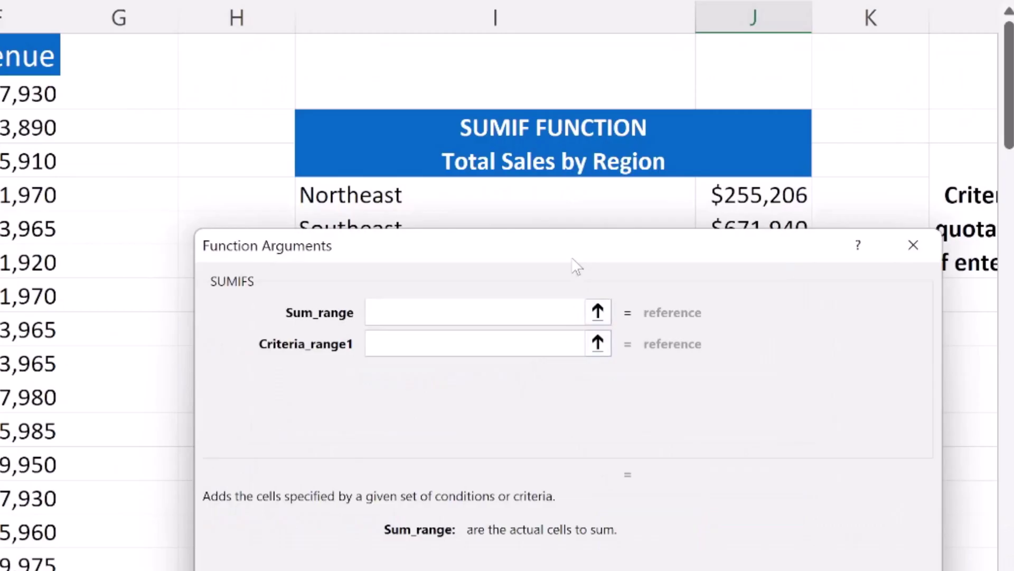
left_click_drag(578, 253, 502, 93)
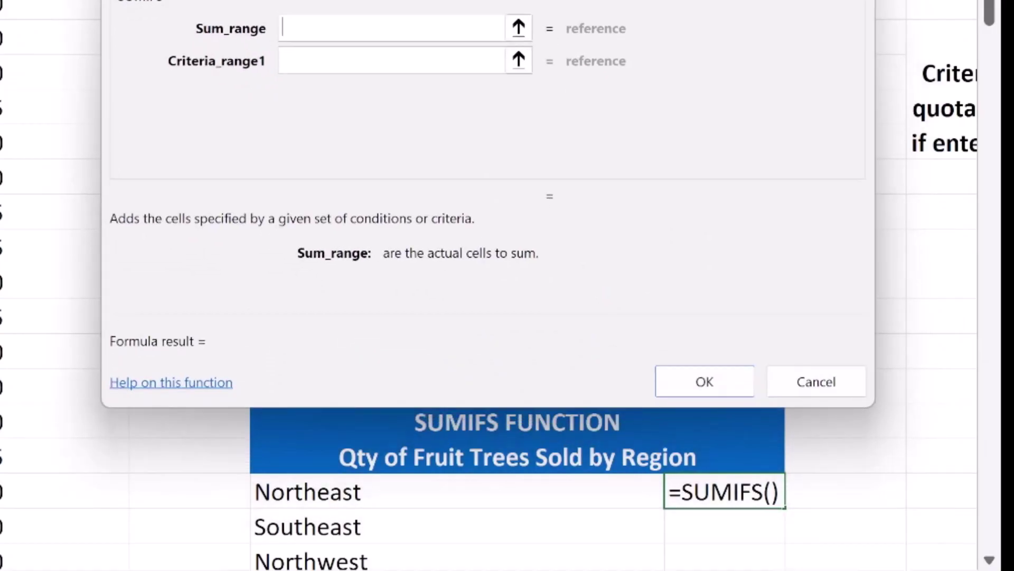
left_click_drag(512, 0, 562, 79)
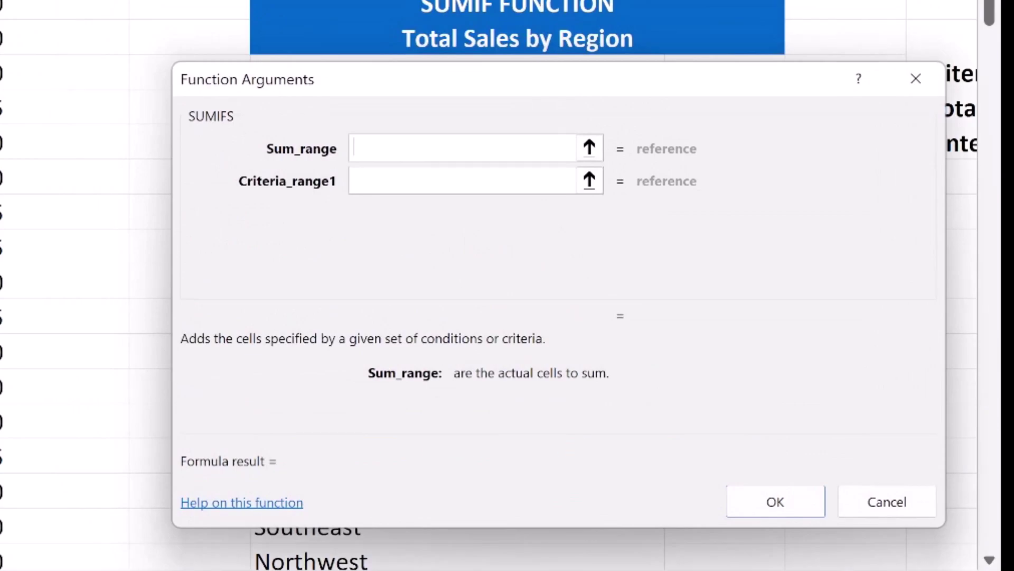
left_click(323, 150)
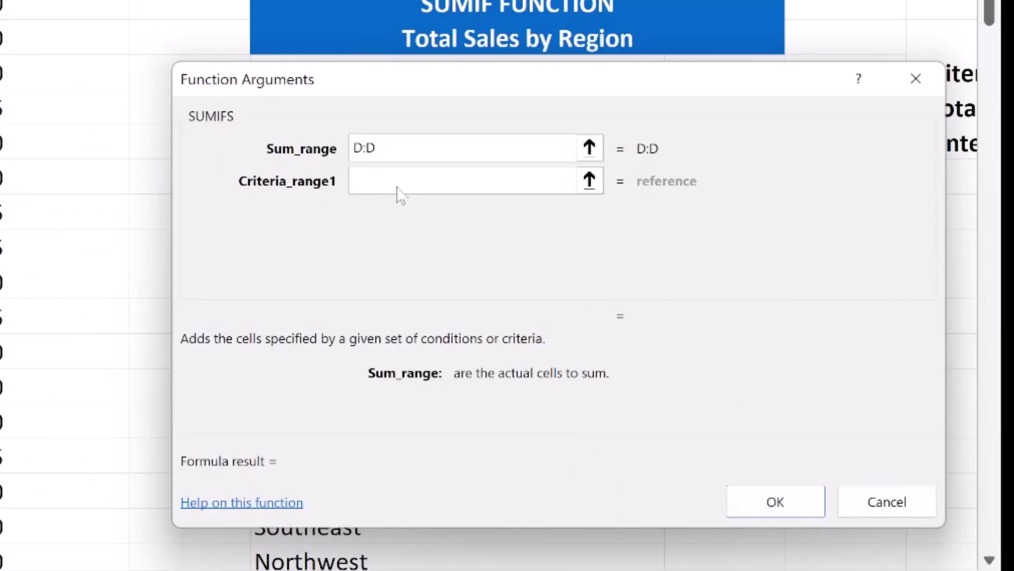
left_click(689, 306)
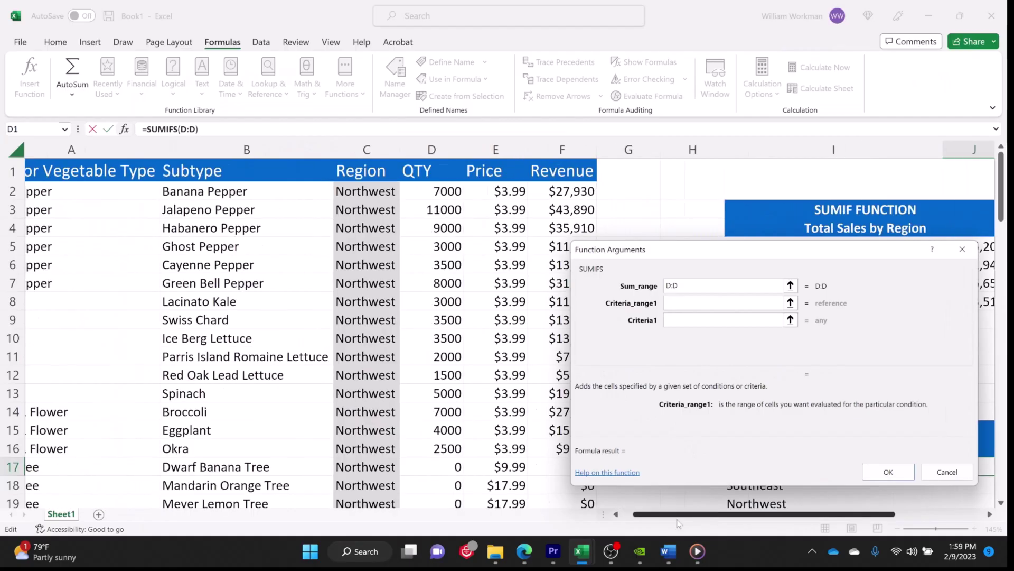
scroll(95, 214, "left", 2)
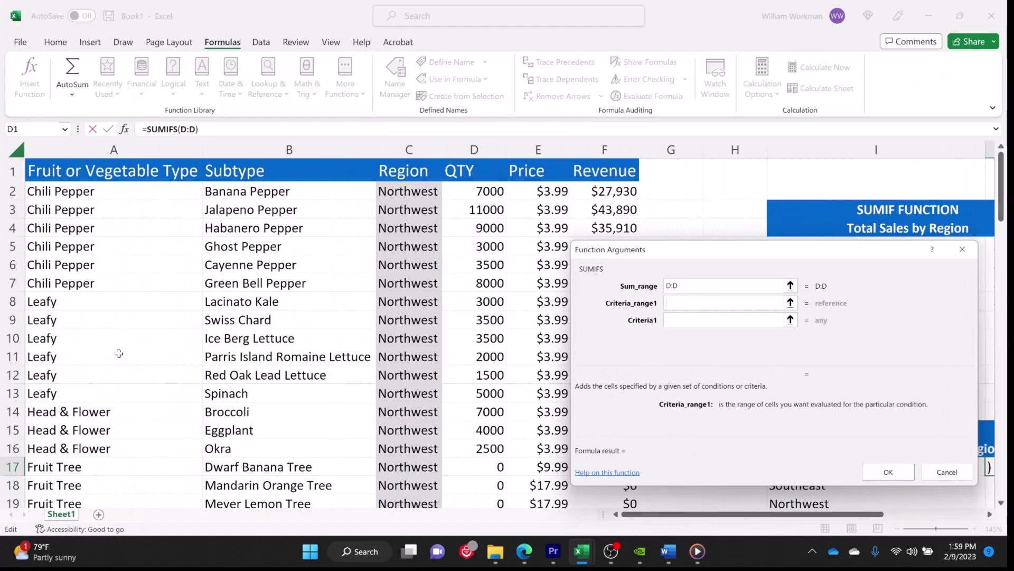
scroll(140, 418, "down", 2)
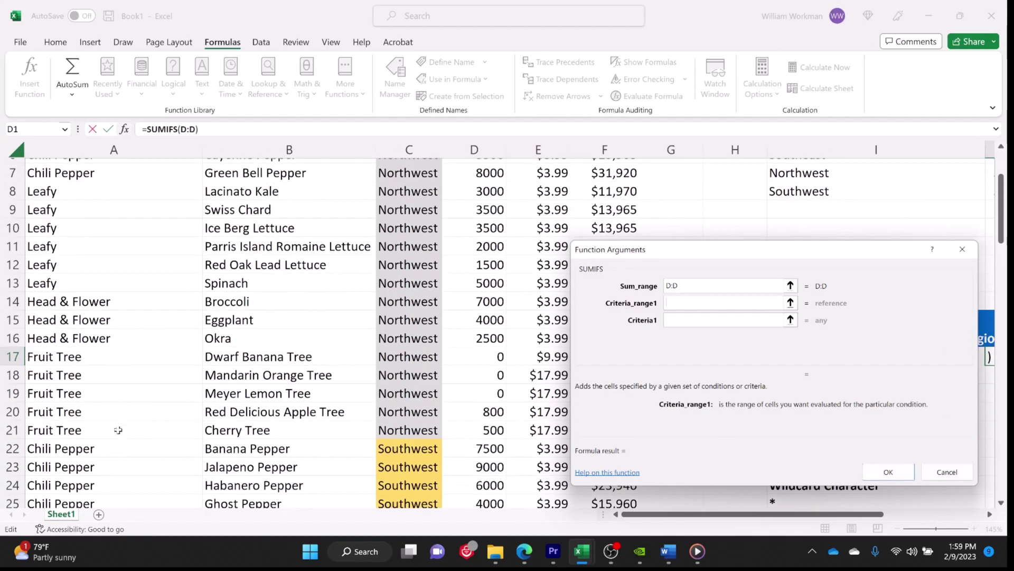
scroll(127, 431, "up", 2)
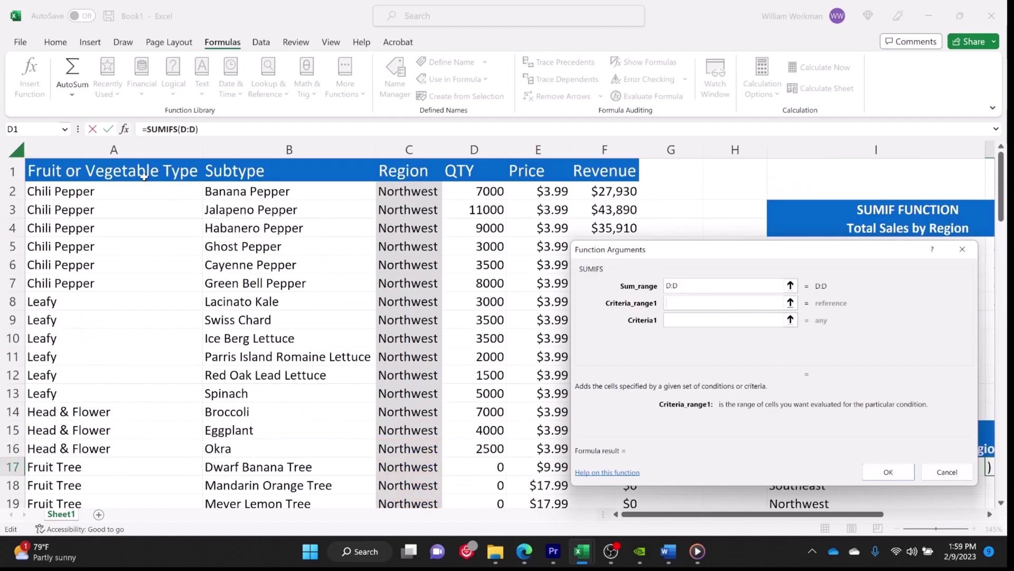
Set Criteria_range1 to column A:A and Criteria1 to "Fruit Tree"
left_click(128, 145)
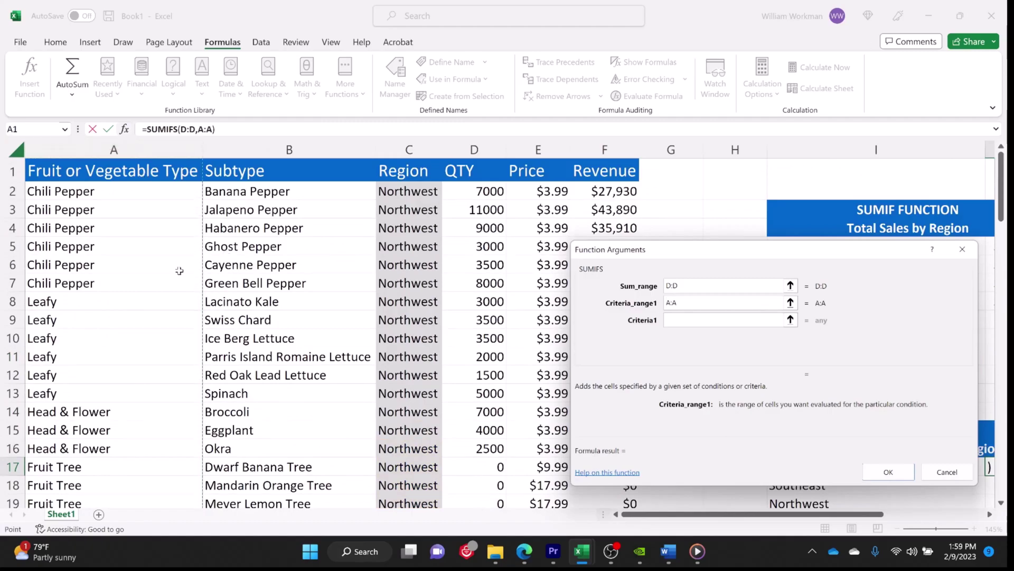
left_click(680, 321)
type("F")
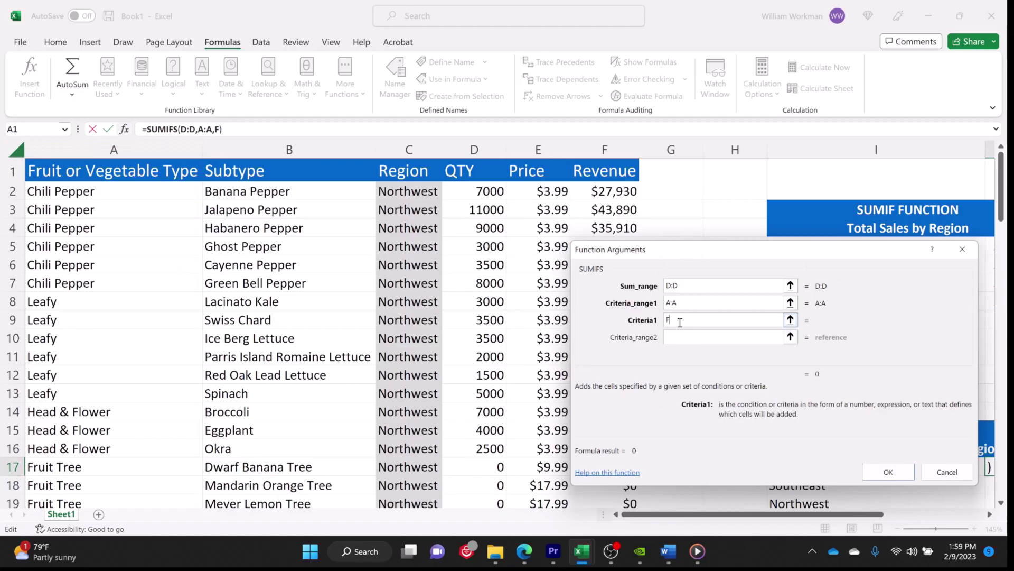
type("ruit Tree")
Set Criteria_range2 to Region C:C and Criteria2 to "Northeast", giving 1300
left_click_drag(737, 251, 476, 193)
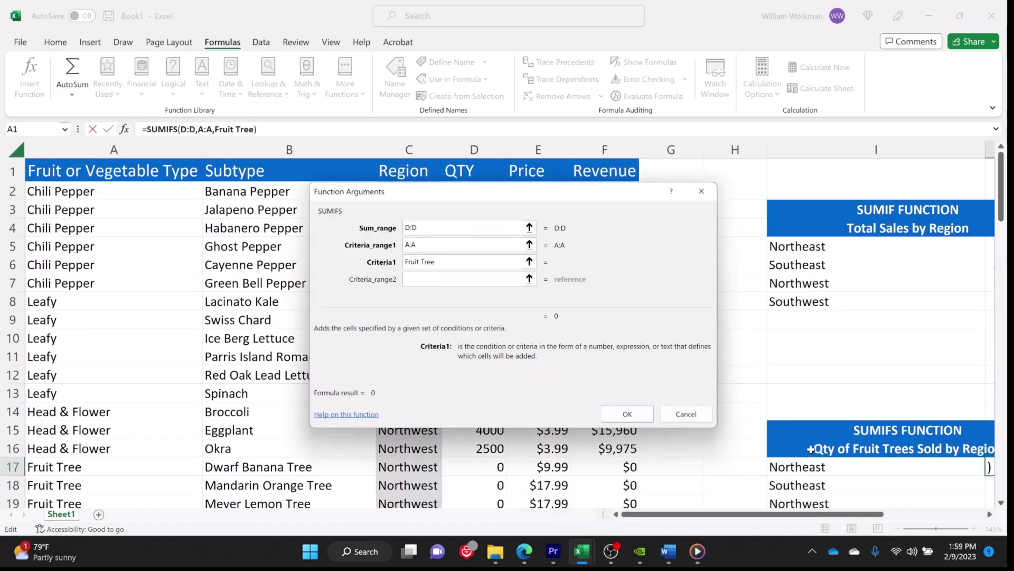
left_click_drag(470, 191, 732, 191)
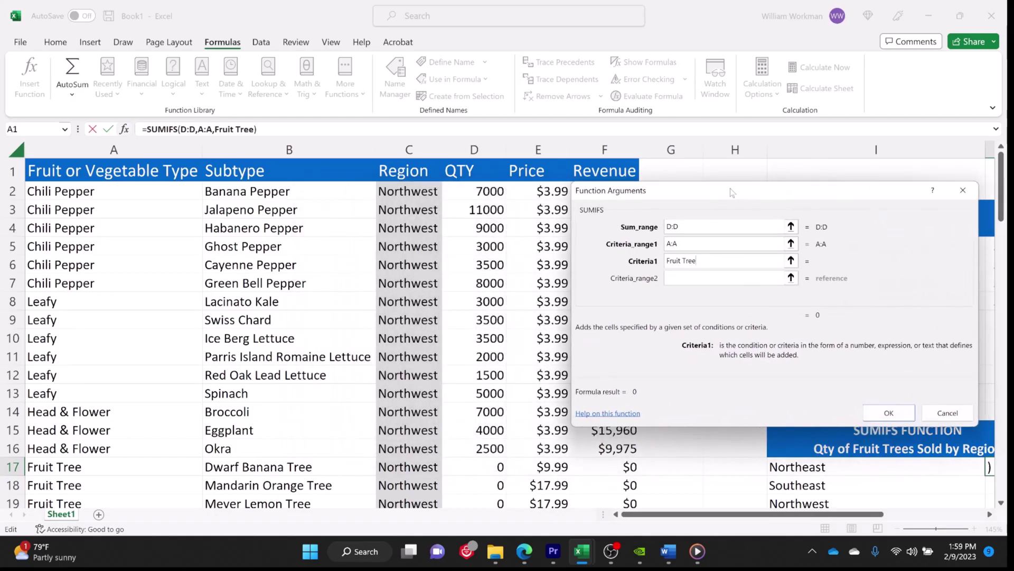
left_click(412, 147)
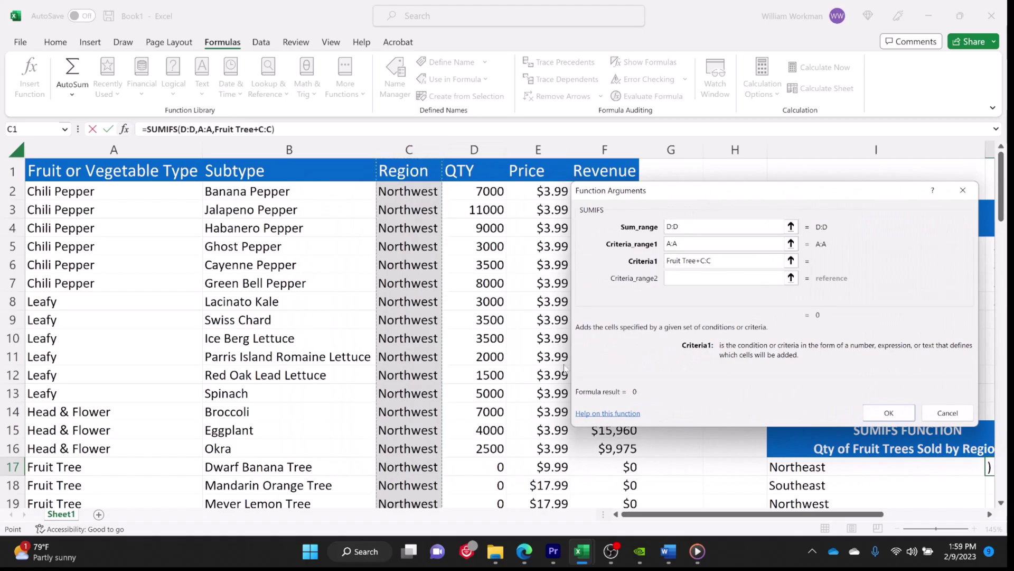
key("BackSpace")
key("BackSpace")
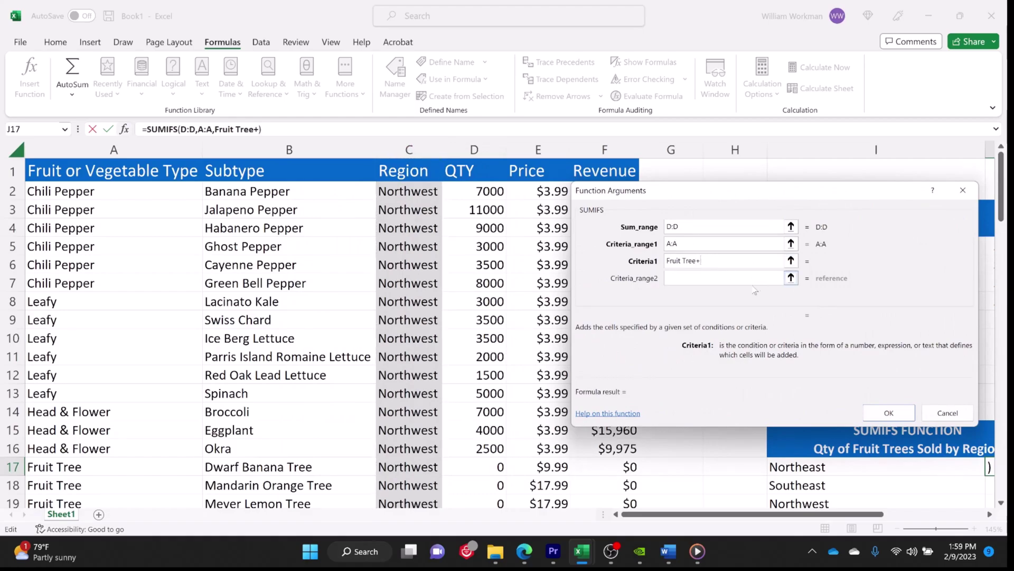
left_click(679, 276)
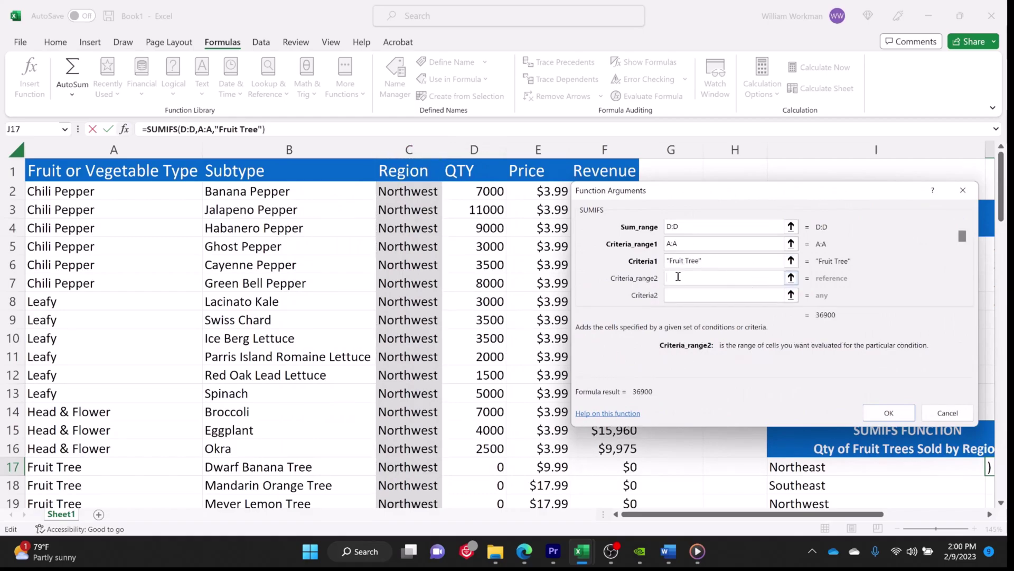
left_click(409, 150)
left_click(681, 296)
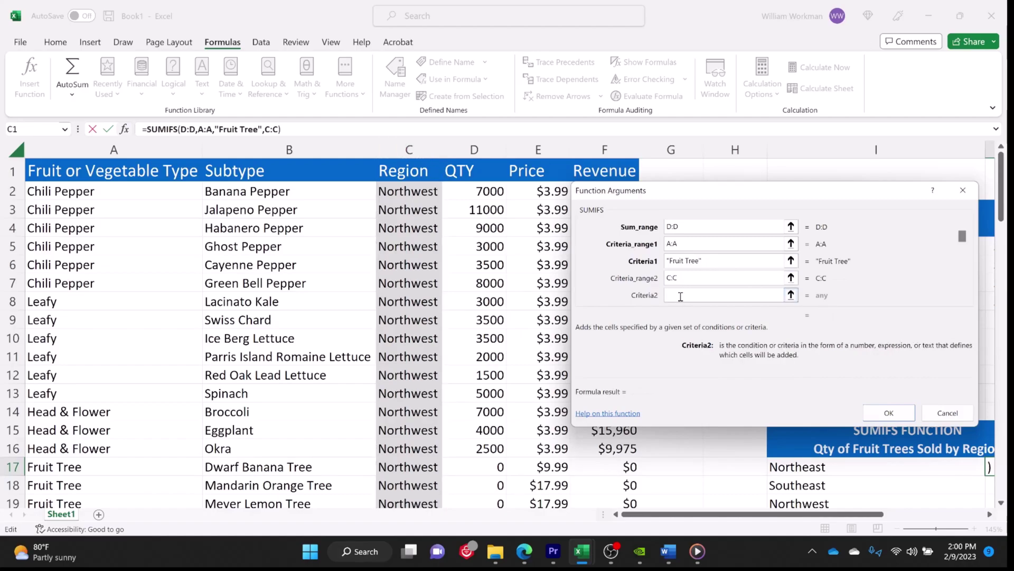
type("Northeast")
left_click(890, 413)
Scroll down the worksheet below the fruit-tree SUMIFS table
scroll(872, 477, "down", 2)
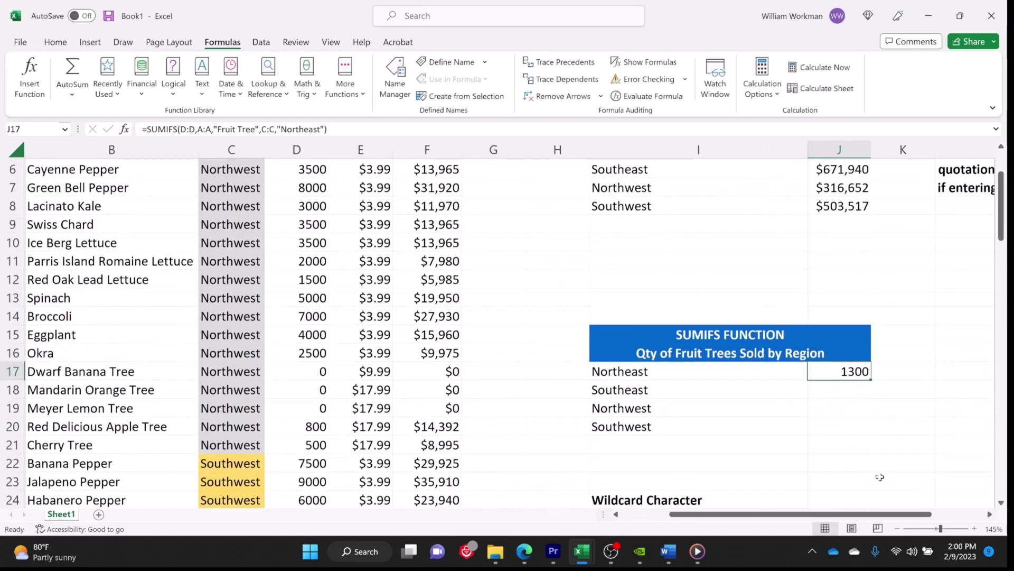